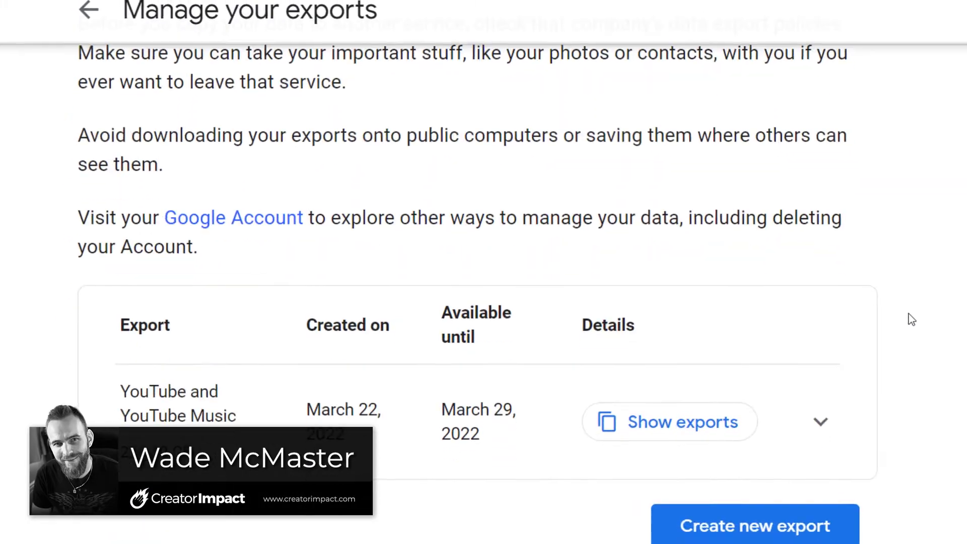
- Review the earlier export's 110 download parts, then close the parts list
{"action": "left_click", "coordinate": [668, 423]}
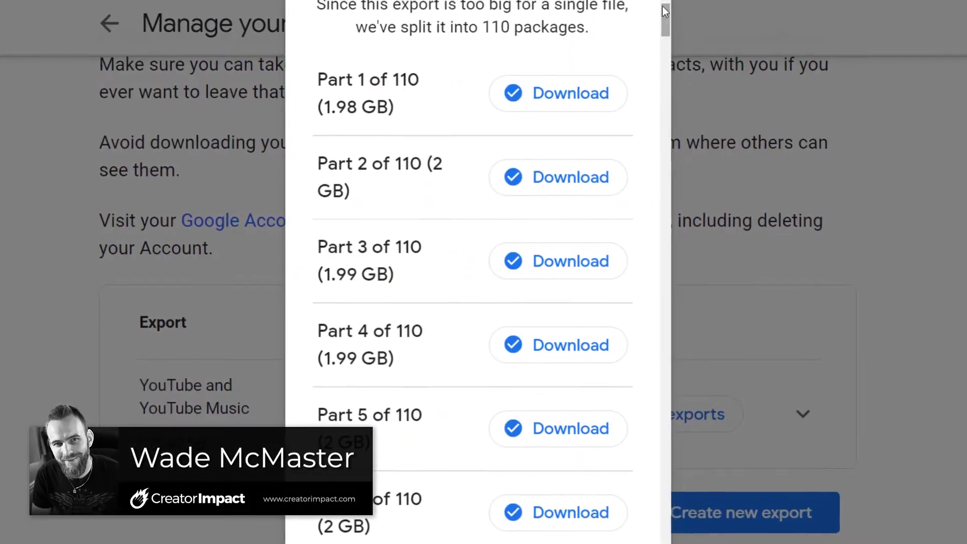
{"action": "mouse_move", "coordinate": [663, 9]}
{"action": "left_mouse_down"}
{"action": "mouse_move", "coordinate": [664, 87]}
{"action": "mouse_move", "coordinate": [665, 44]}
{"action": "mouse_move", "coordinate": [688, 38]}
{"action": "left_mouse_up"}
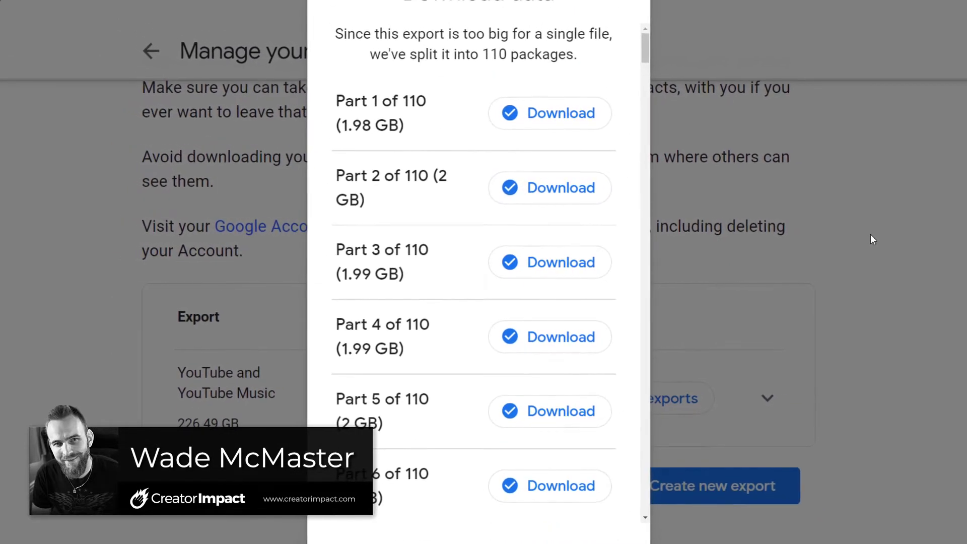
{"action": "left_click", "coordinate": [865, 236]}
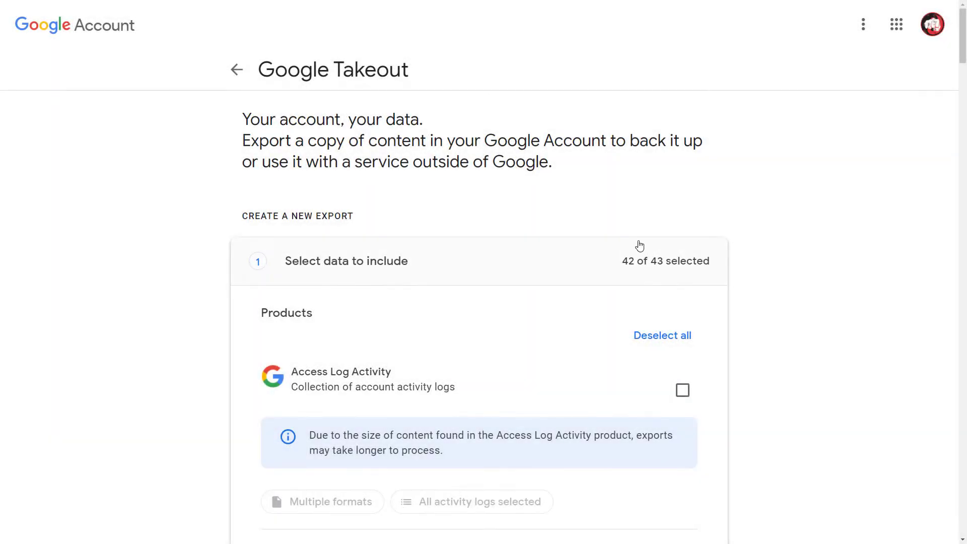
{"action": "left_click_drag", "start_coordinate": [963, 48], "coordinate": [964, 186]}
{"action": "scroll", "coordinate": [778, 283], "scroll_direction": "up", "scroll_amount": 5}
{"action": "scroll", "coordinate": [778, 283], "scroll_direction": "up", "scroll_amount": 10}
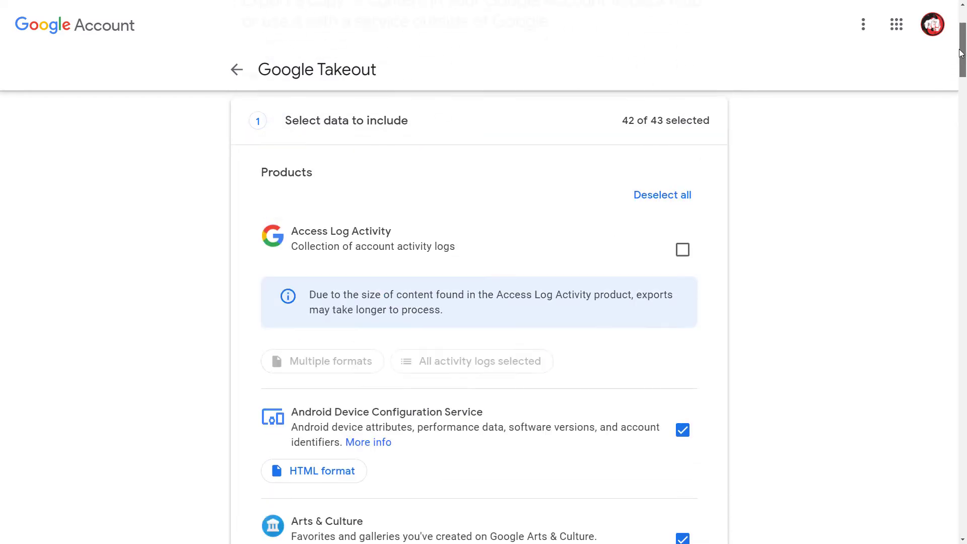
{"action": "scroll", "coordinate": [777, 283], "scroll_direction": "up", "scroll_amount": 2}
- Deselect all products and tick only YouTube and YouTube Music
{"action": "left_click", "coordinate": [658, 338]}
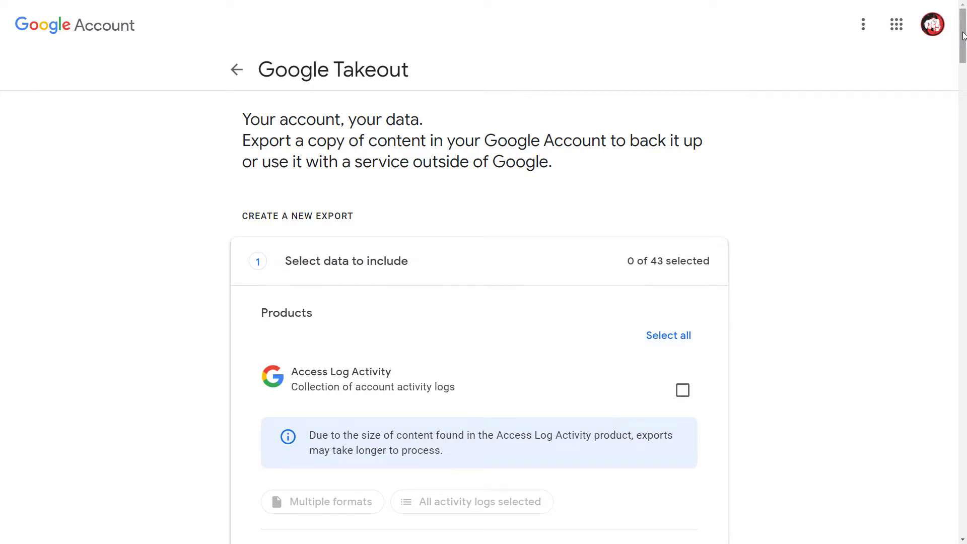
{"action": "left_click_drag", "start_coordinate": [964, 34], "coordinate": [963, 454]}
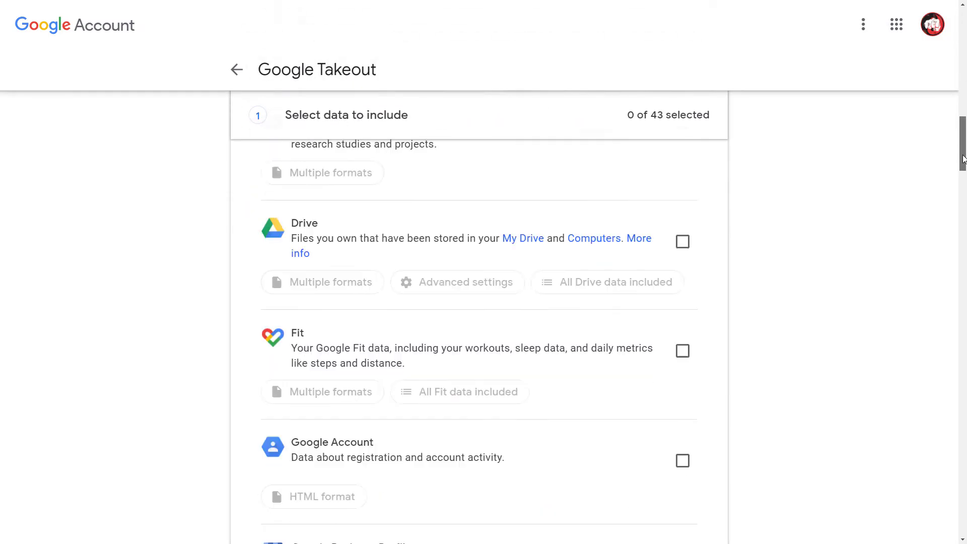
{"action": "scroll", "coordinate": [963, 454], "scroll_direction": "down", "scroll_amount": 4}
{"action": "scroll", "coordinate": [963, 454], "scroll_direction": "down", "scroll_amount": 3}
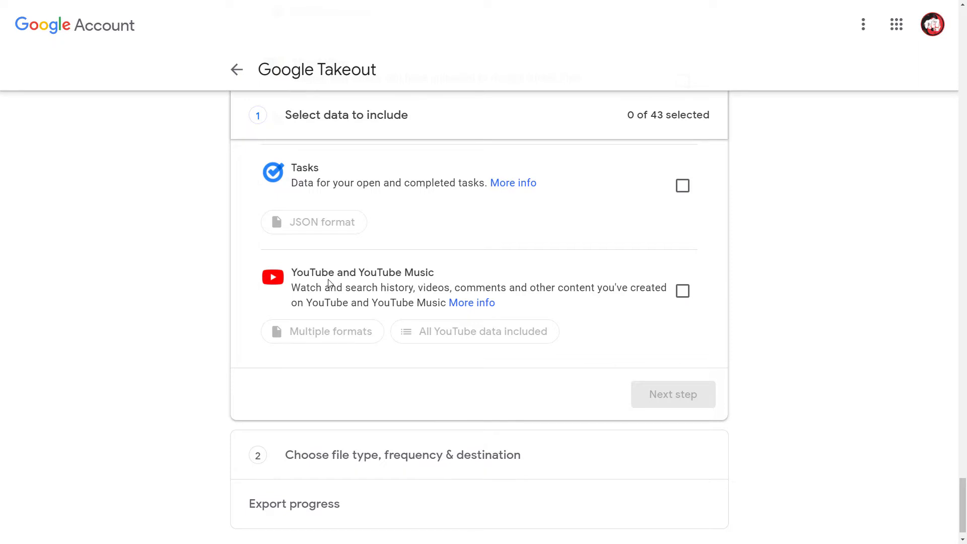
{"action": "left_click", "coordinate": [683, 290]}
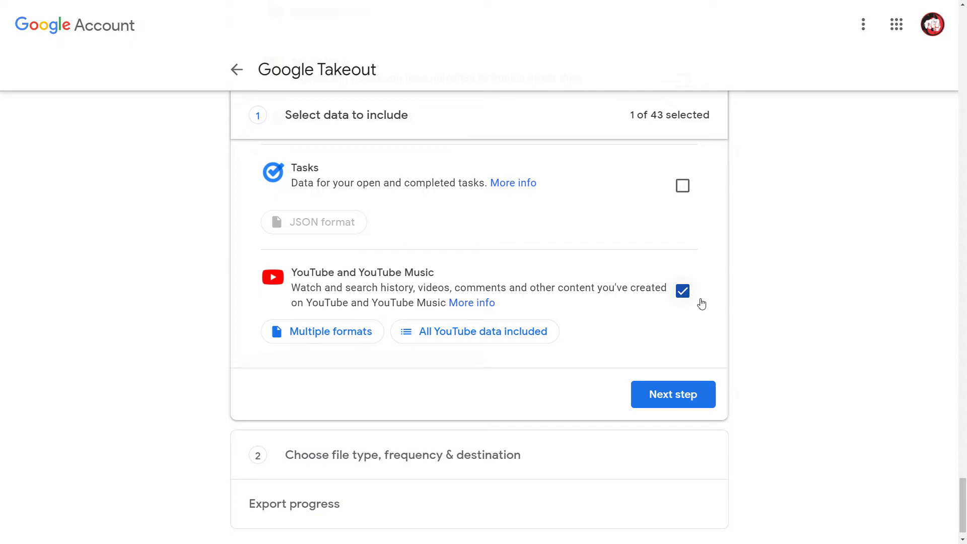
- Keep emailed download link delivery, .zip file type and 2 GB split size
{"action": "left_click", "coordinate": [660, 404]}
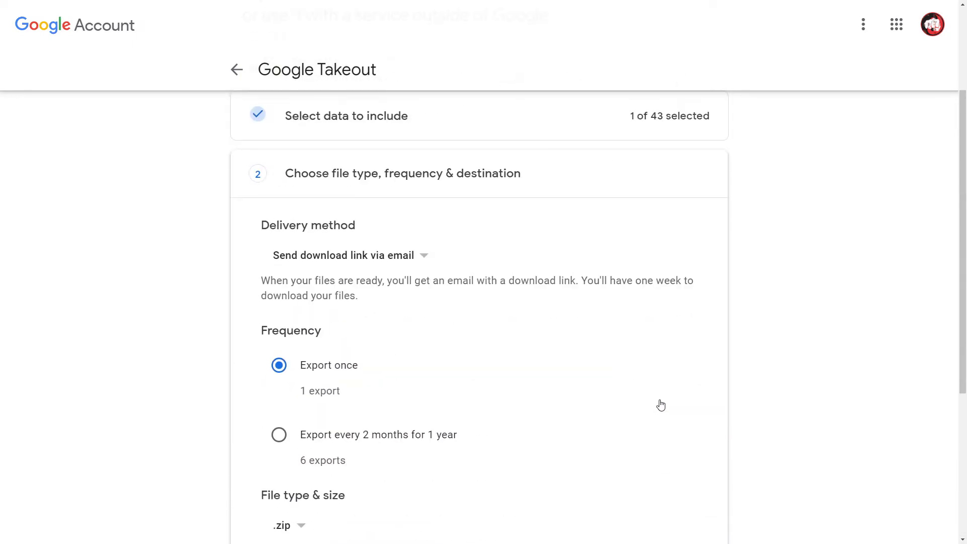
{"action": "left_click", "coordinate": [288, 261]}
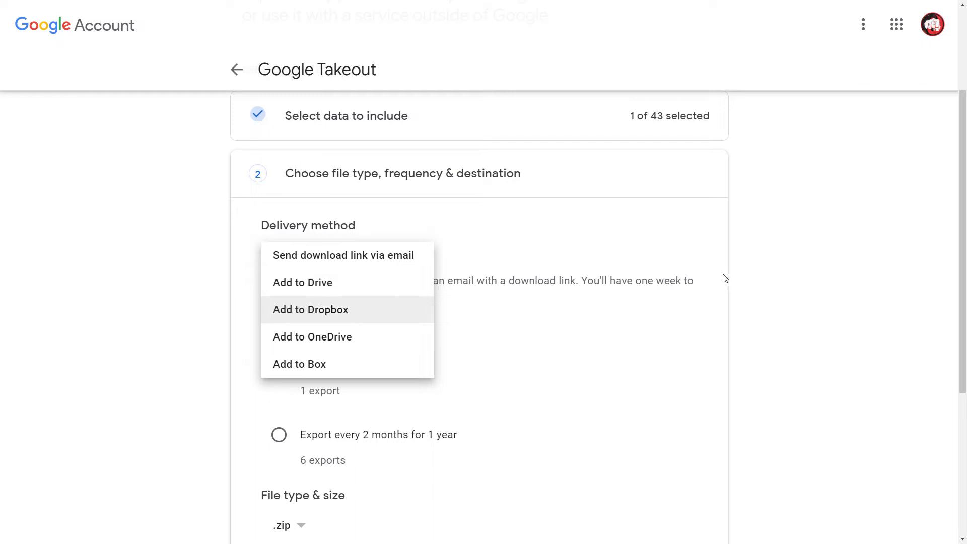
{"action": "left_click", "coordinate": [740, 277]}
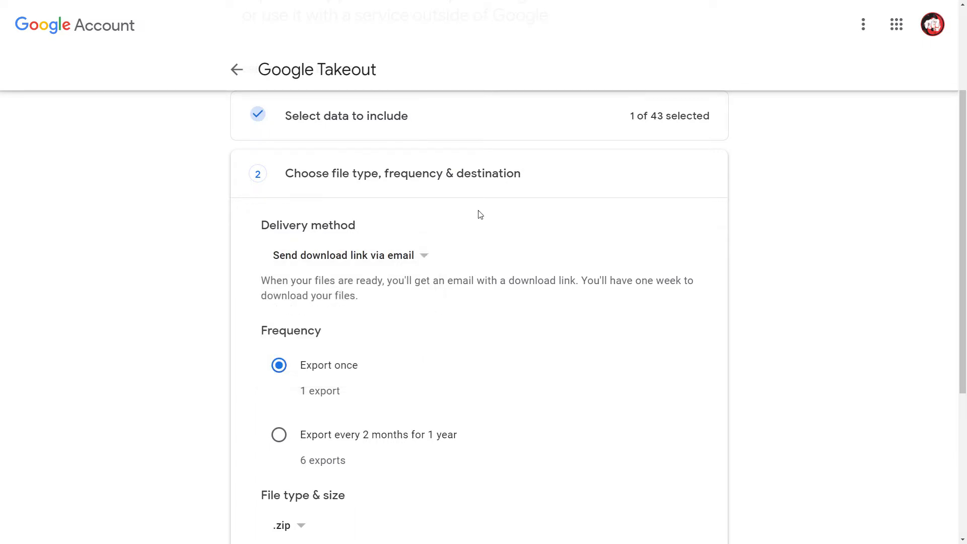
{"action": "scroll", "coordinate": [444, 227], "scroll_direction": "down", "scroll_amount": 2}
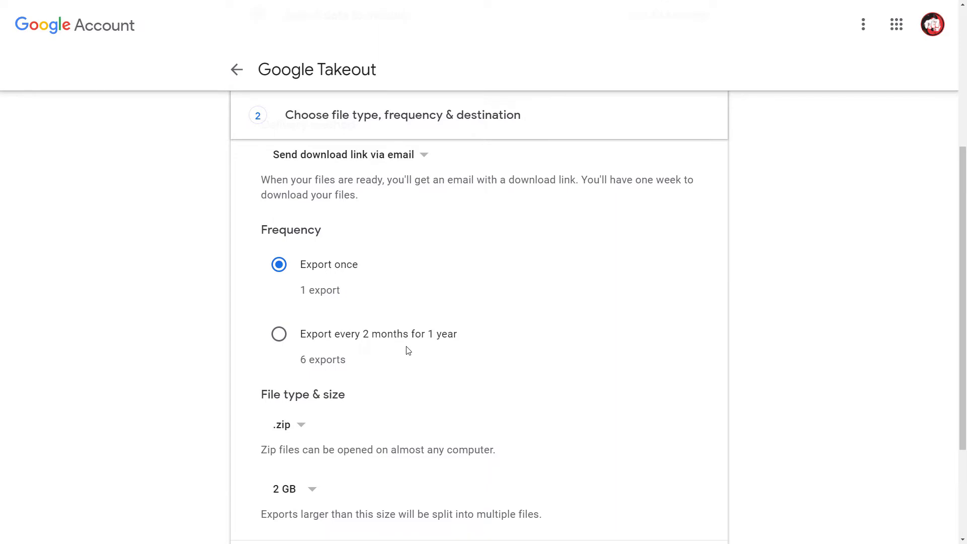
{"action": "scroll", "coordinate": [389, 341], "scroll_direction": "down", "scroll_amount": 2}
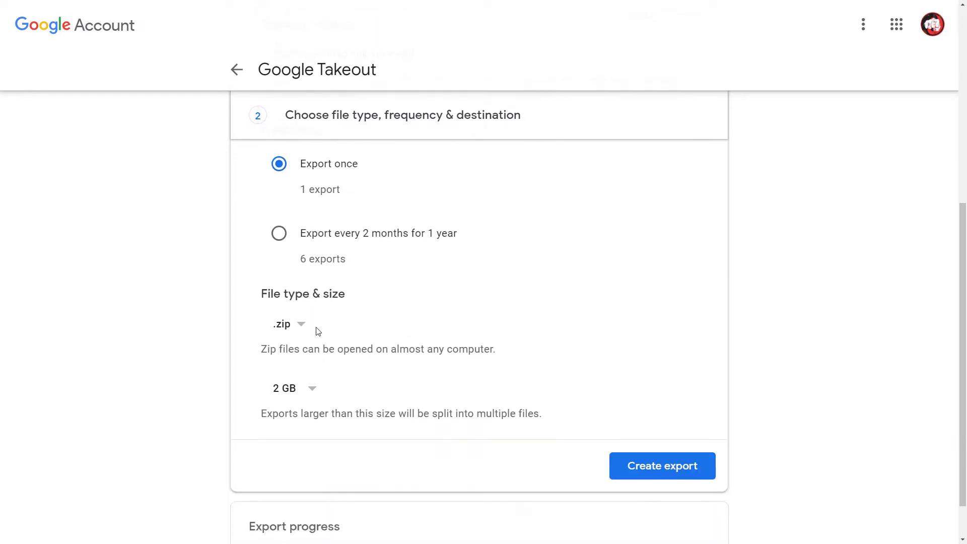
{"action": "left_click", "coordinate": [300, 328]}
{"action": "left_click", "coordinate": [291, 399]}
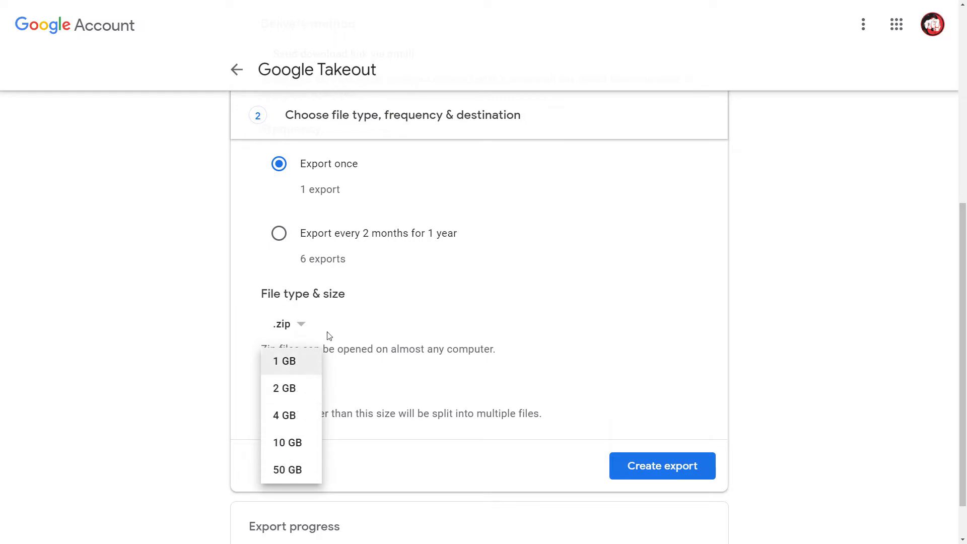
{"action": "left_click", "coordinate": [671, 304]}
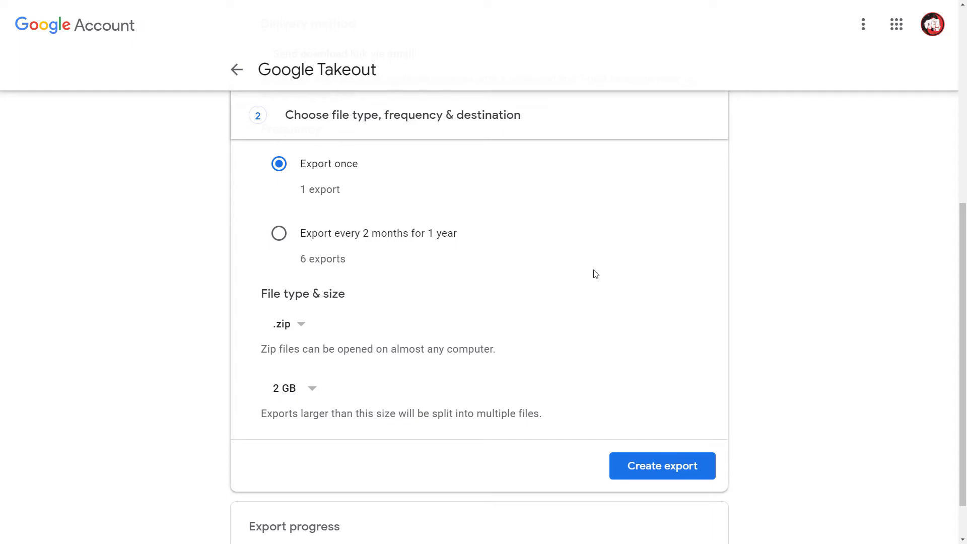
{"action": "scroll", "coordinate": [595, 276], "scroll_direction": "down", "scroll_amount": 2}
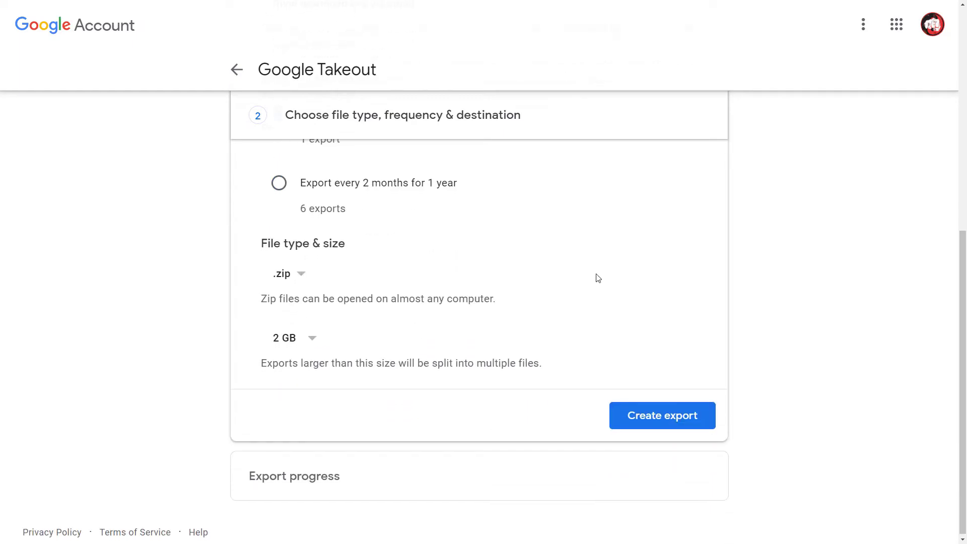
{"action": "left_click", "coordinate": [632, 412]}
{"action": "scroll", "coordinate": [397, 315], "scroll_direction": "up", "scroll_amount": 4}
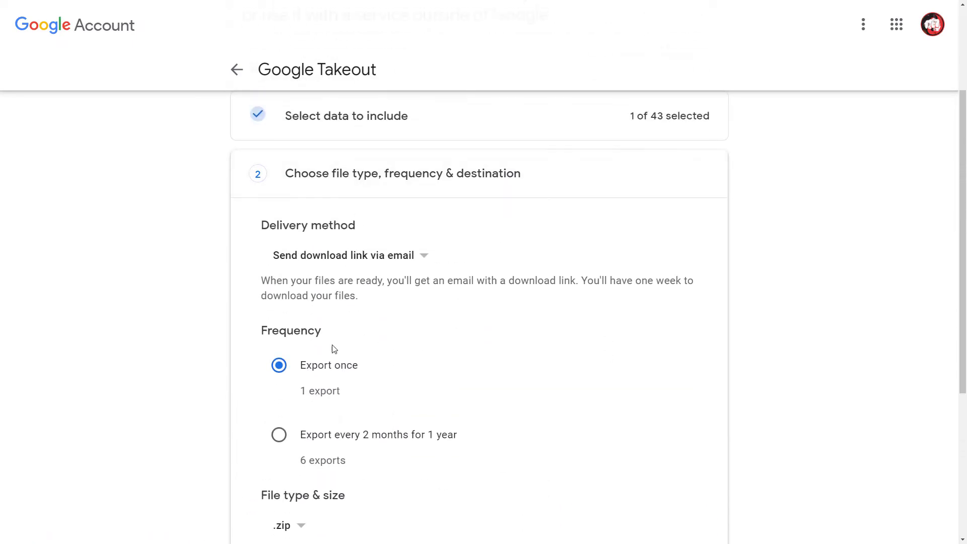
{"action": "scroll", "coordinate": [332, 350], "scroll_direction": "down", "scroll_amount": 1}
{"action": "scroll", "coordinate": [334, 308], "scroll_direction": "down", "scroll_amount": 1}
{"action": "scroll", "coordinate": [314, 438], "scroll_direction": "down", "scroll_amount": 2}
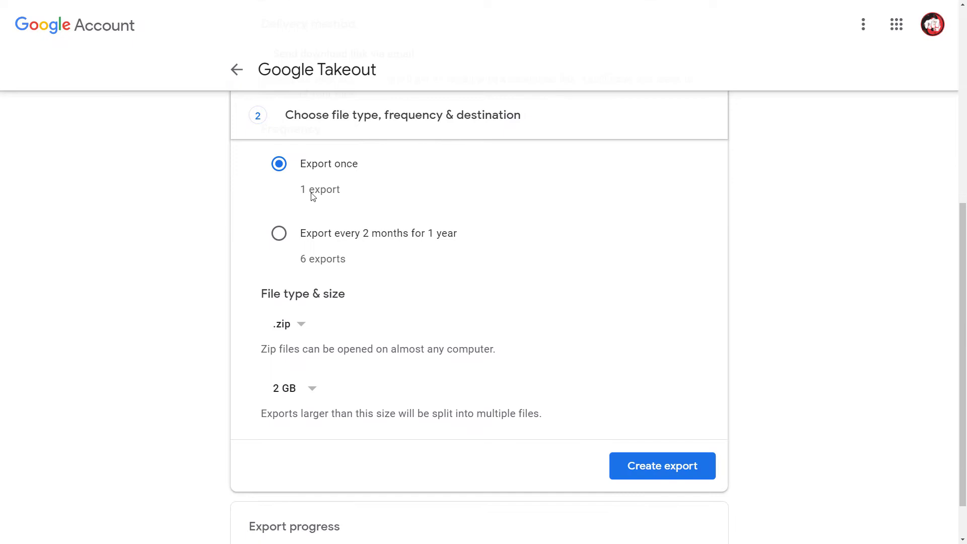
- Create the YouTube export and open the 'Your Google data is ready to download' email
{"action": "left_click", "coordinate": [661, 466]}
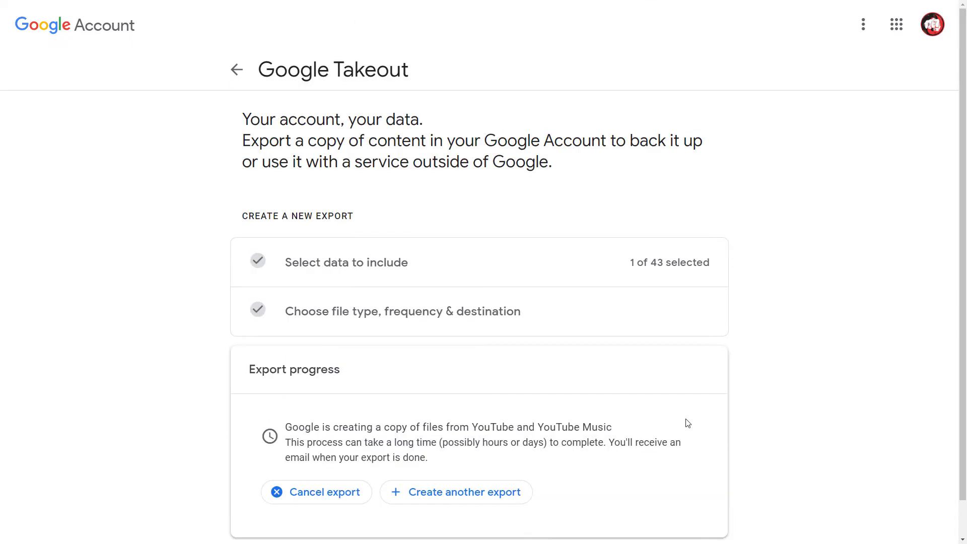
{"action": "scroll", "coordinate": [687, 422], "scroll_direction": "down", "scroll_amount": 1}
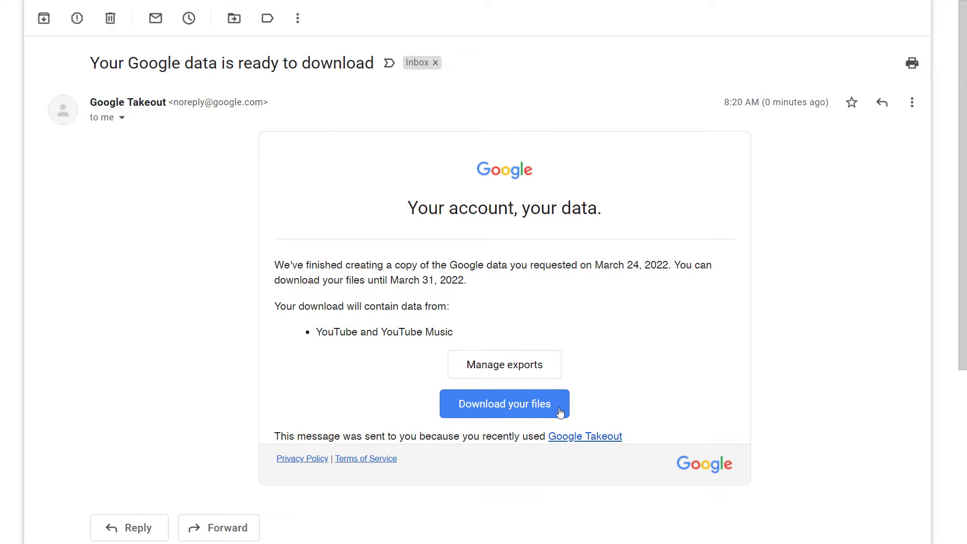
- Save the 1.1 GB YouTube Takeout zip into Complete Downloads from Manage your exports
{"action": "left_click", "coordinate": [503, 408]}
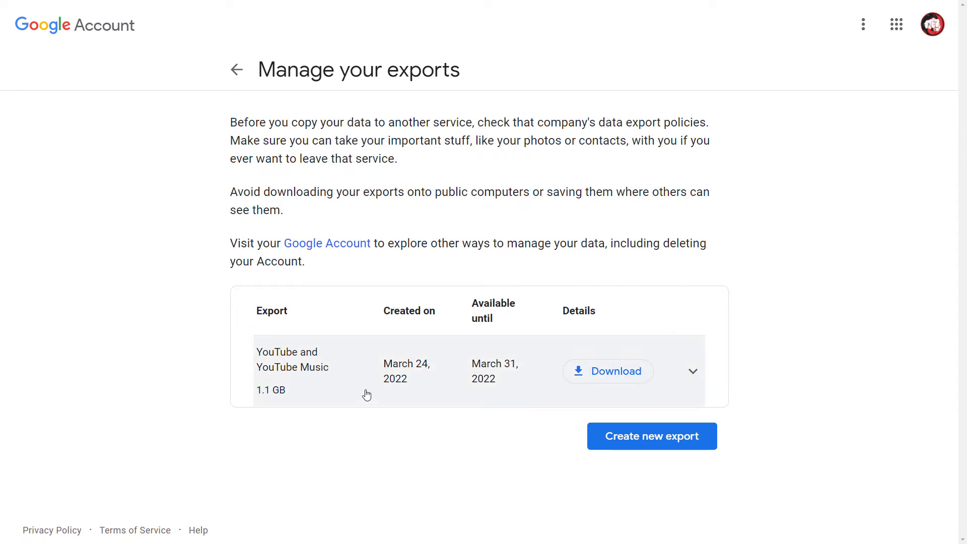
{"action": "left_click", "coordinate": [617, 381]}
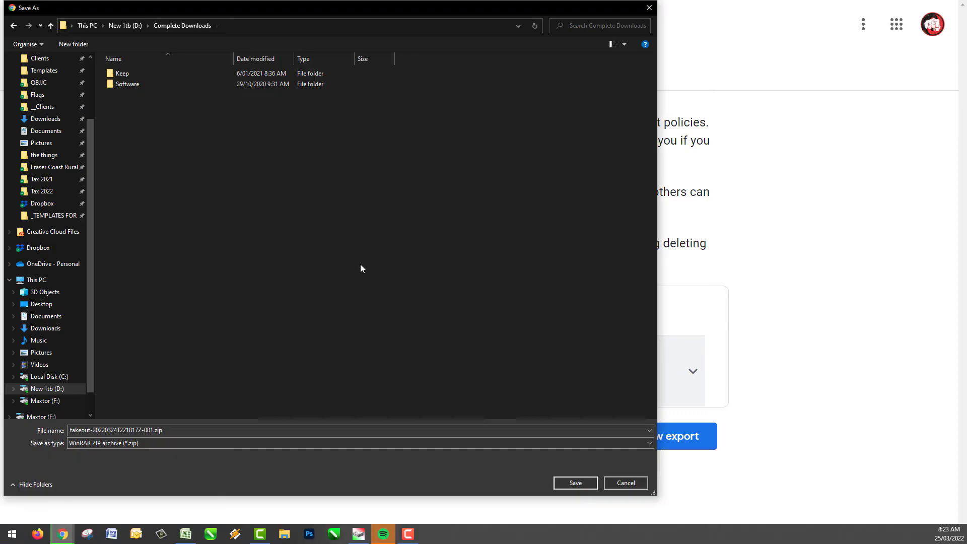
{"action": "left_click", "coordinate": [585, 486]}
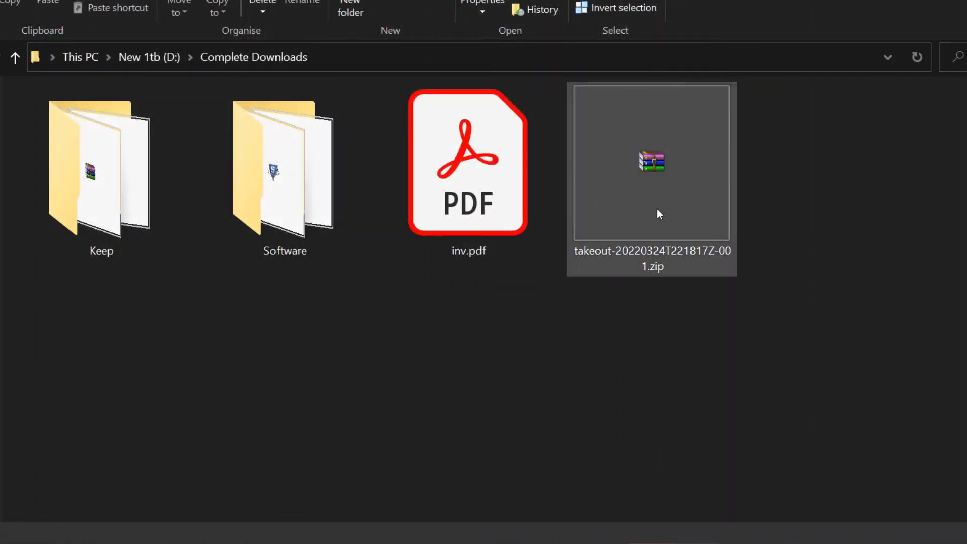
- Extract the Takeout zip into its own takeout folder and open it
{"action": "right_click", "coordinate": [619, 158]}
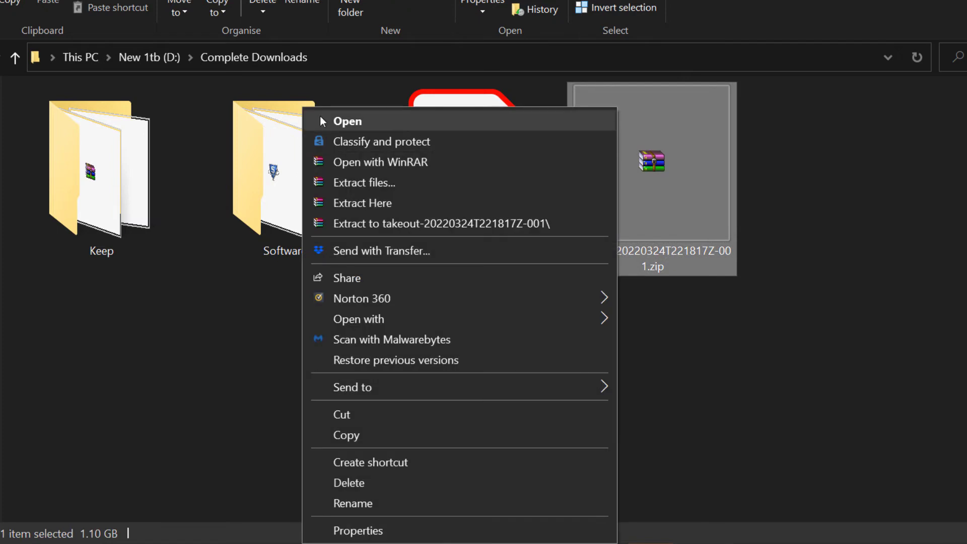
{"action": "left_click", "coordinate": [411, 224]}
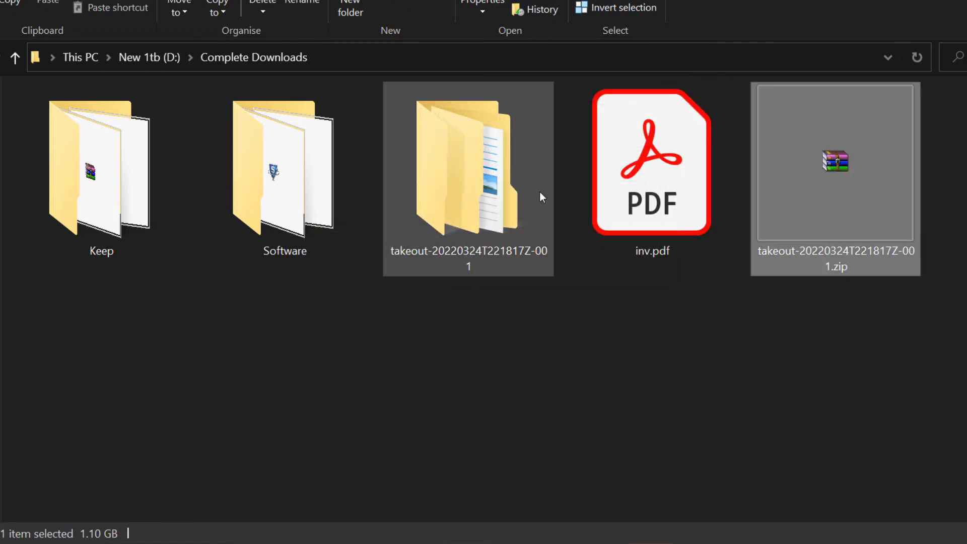
{"action": "double_click", "coordinate": [539, 193]}
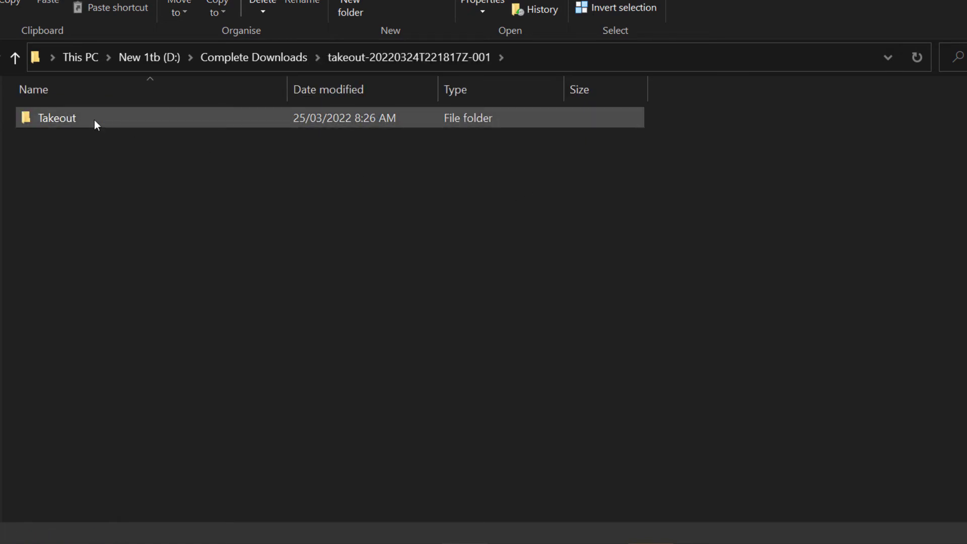
- Browse Takeout > YouTube and YouTube Music > videos and select Video Metadata.csv
{"action": "double_click", "coordinate": [95, 118]}
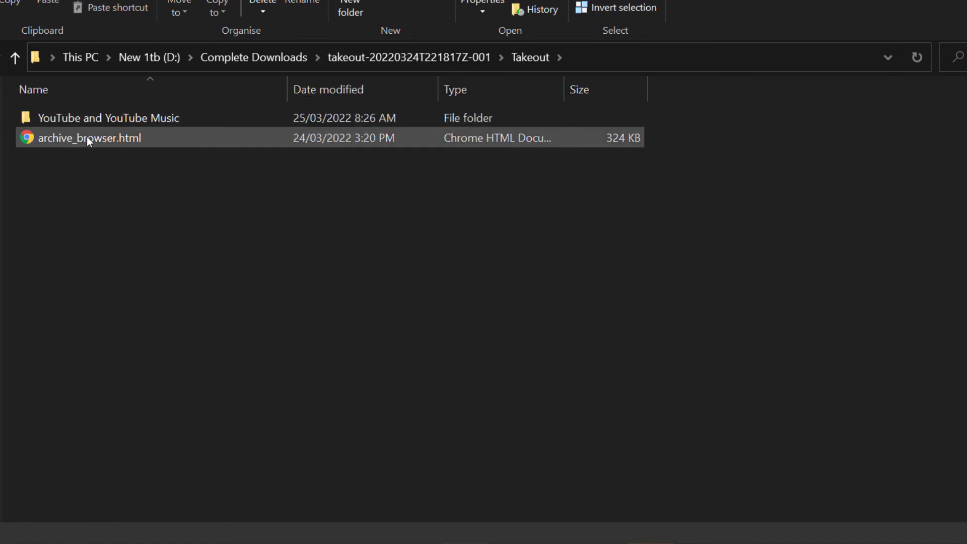
{"action": "left_click", "coordinate": [87, 138]}
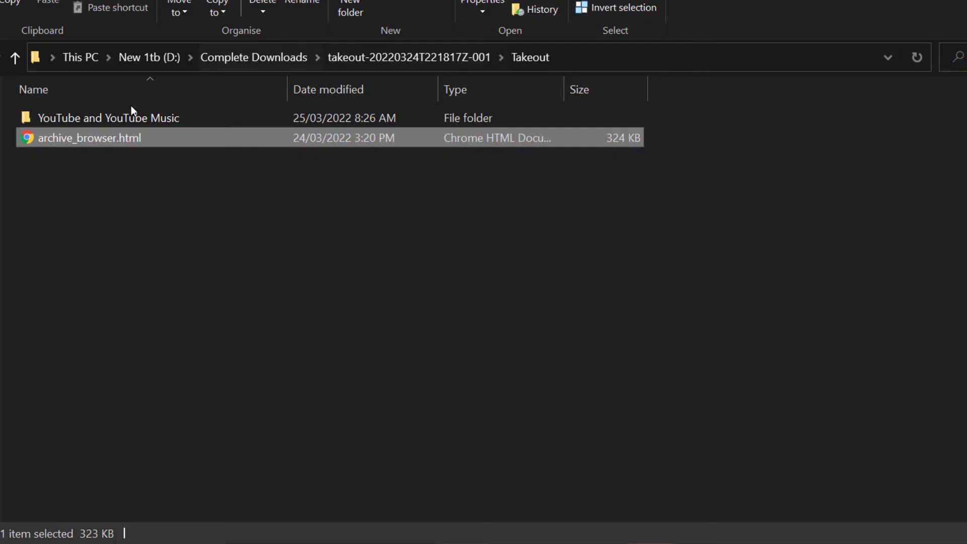
{"action": "left_click", "coordinate": [155, 119]}
{"action": "double_click", "coordinate": [170, 118]}
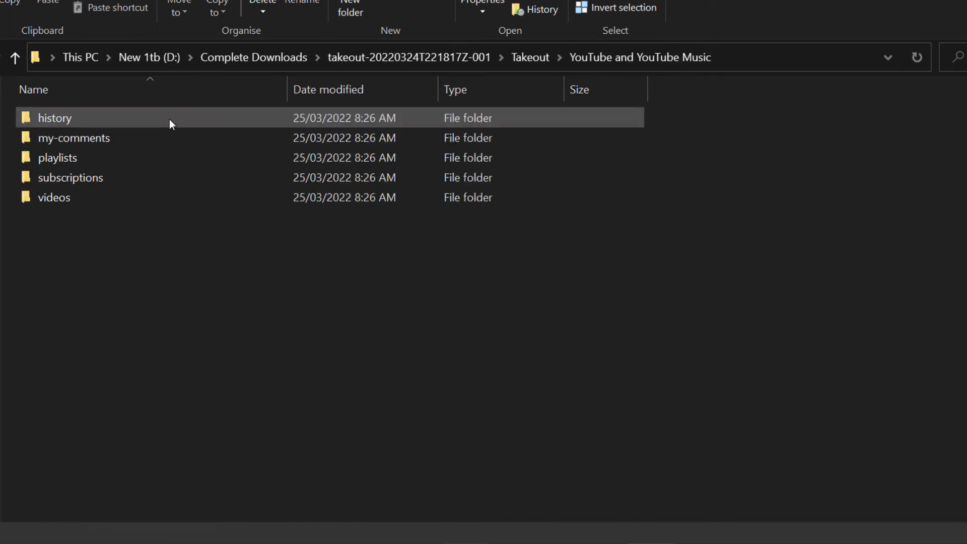
{"action": "double_click", "coordinate": [49, 201]}
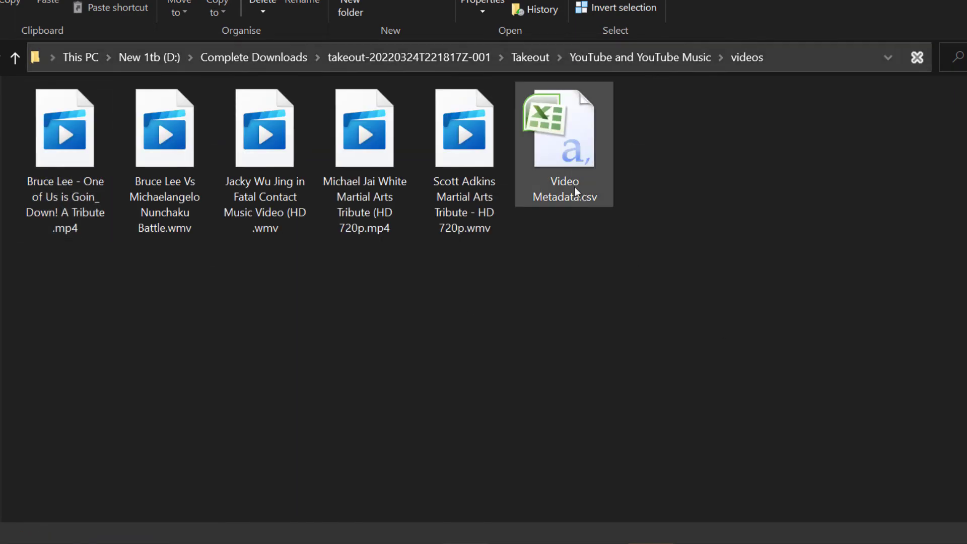
{"action": "left_click", "coordinate": [580, 128]}
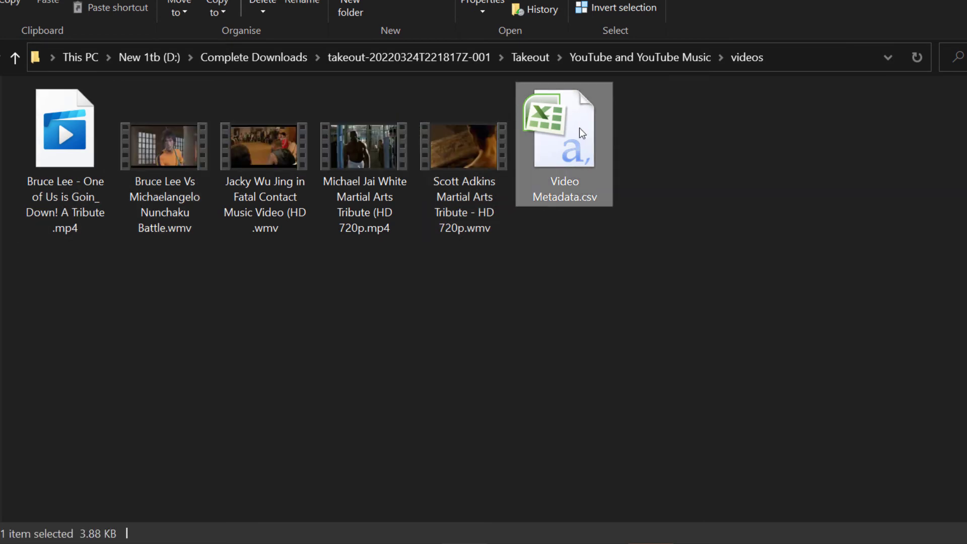
- Open Video Metadata.csv in Excel and widen the Title (C) and Description (I) columns
{"action": "double_click", "coordinate": [579, 128]}
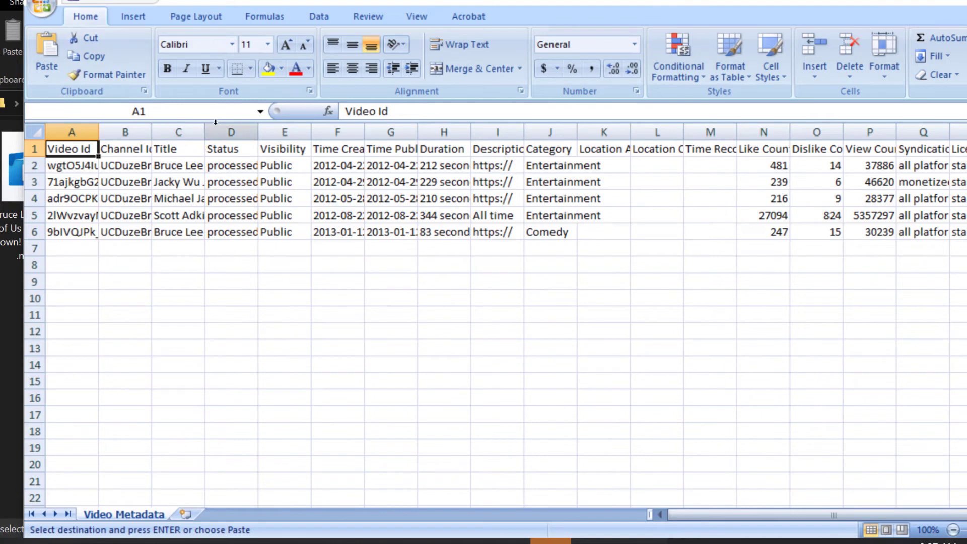
{"action": "left_click_drag", "start_coordinate": [204, 131], "coordinate": [372, 130]}
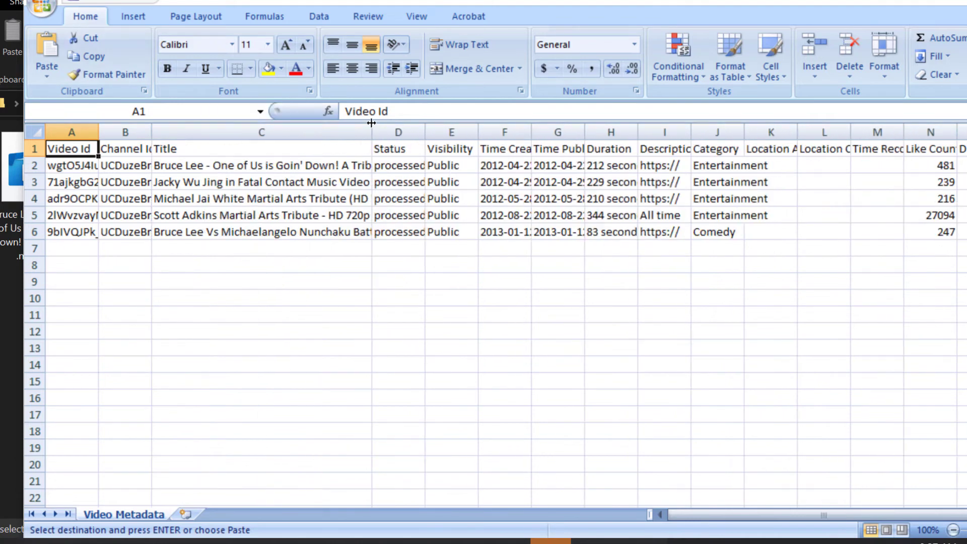
{"action": "left_click_drag", "start_coordinate": [371, 132], "coordinate": [537, 133]}
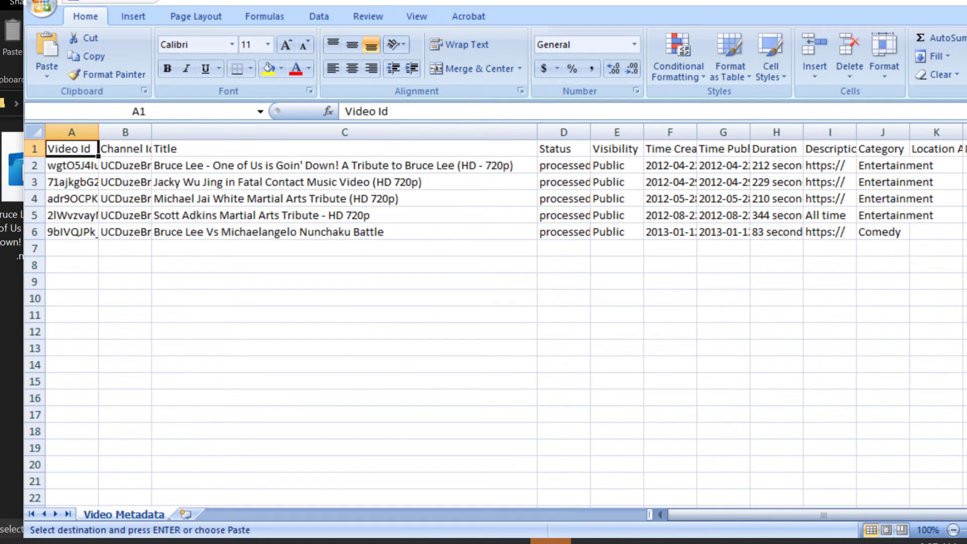
{"action": "left_click_drag", "start_coordinate": [755, 514], "coordinate": [800, 515]}
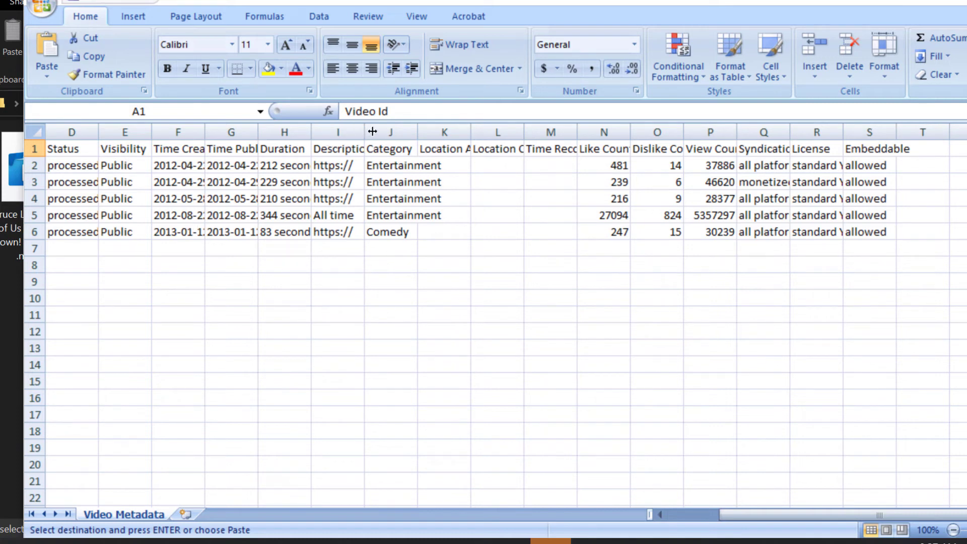
{"action": "left_click_drag", "start_coordinate": [372, 132], "coordinate": [734, 131]}
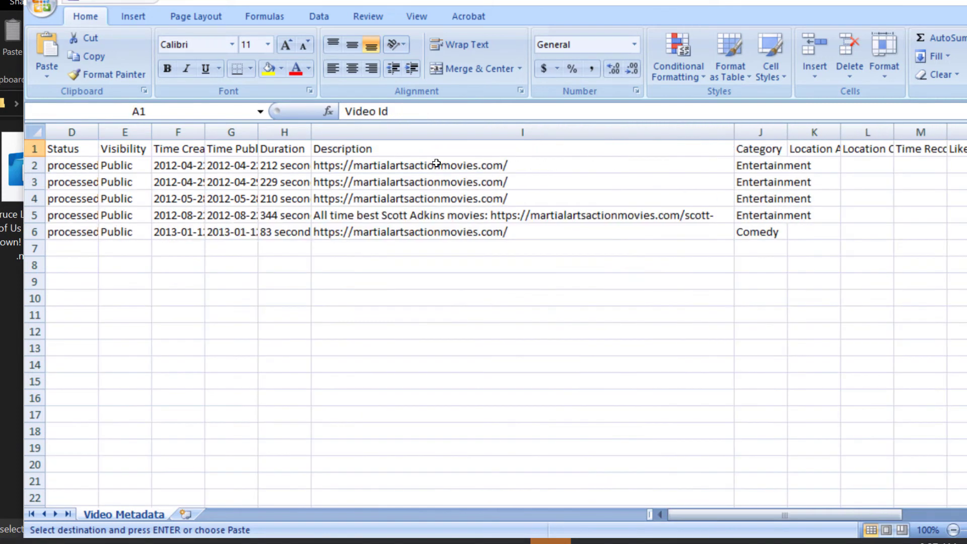
- Paste the cell I2 description into Notepad to read it, then close without saving
{"action": "left_click", "coordinate": [441, 166]}
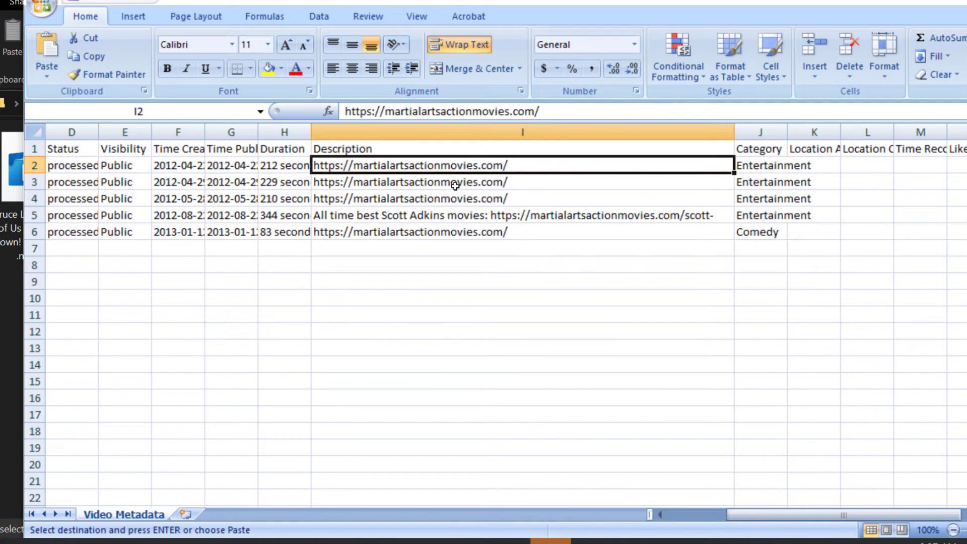
{"action": "key", "text": "ctrl+c"}
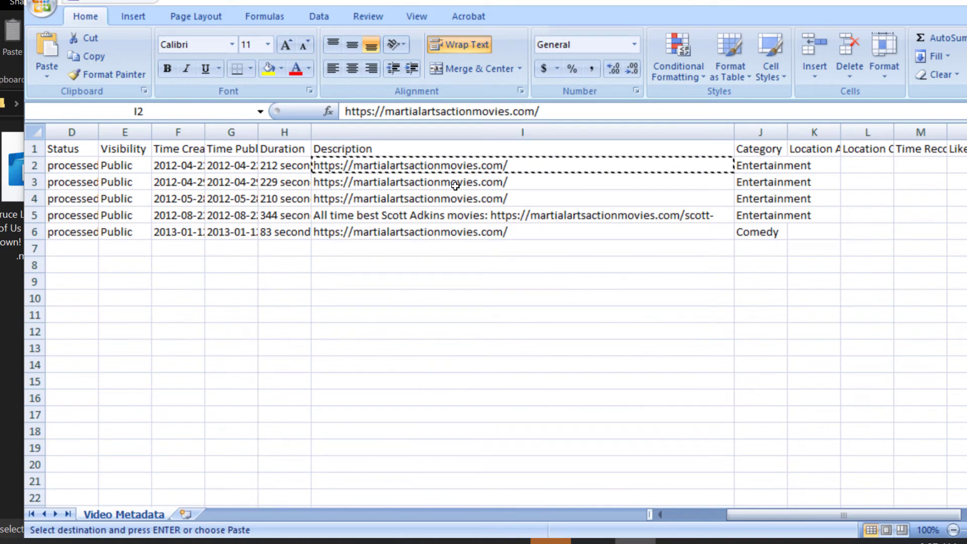
{"action": "left_click_drag", "start_coordinate": [937, 201], "coordinate": [295, 25]}
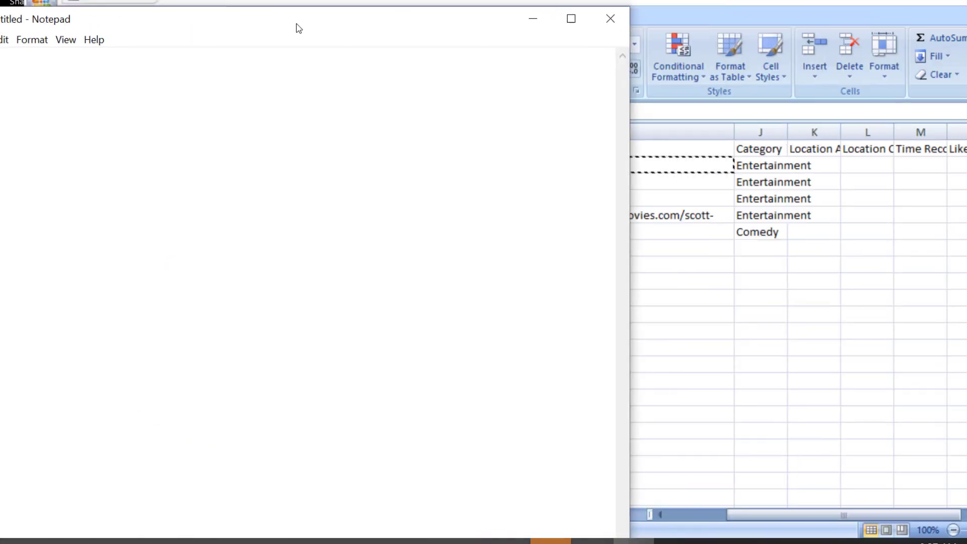
{"action": "key", "text": "ctrl+v"}
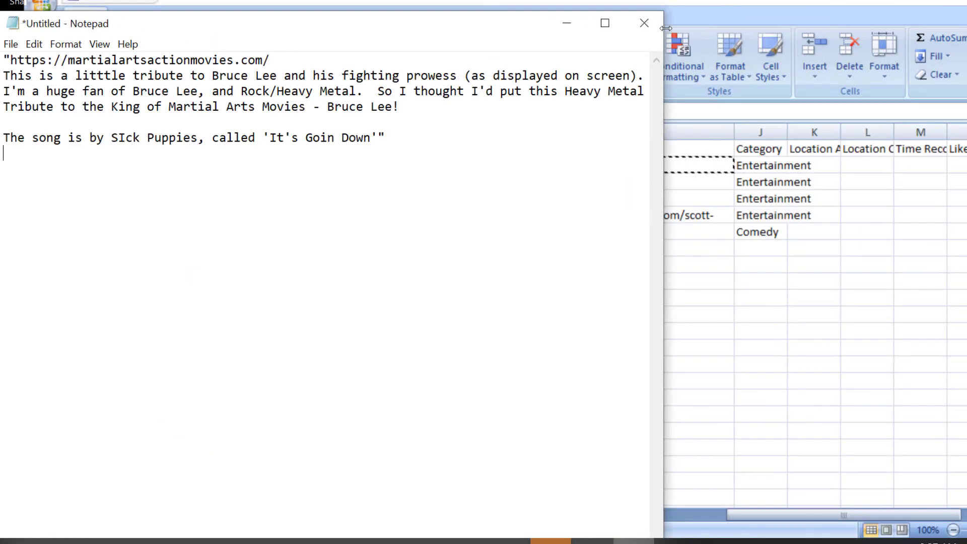
{"action": "left_click", "coordinate": [644, 30]}
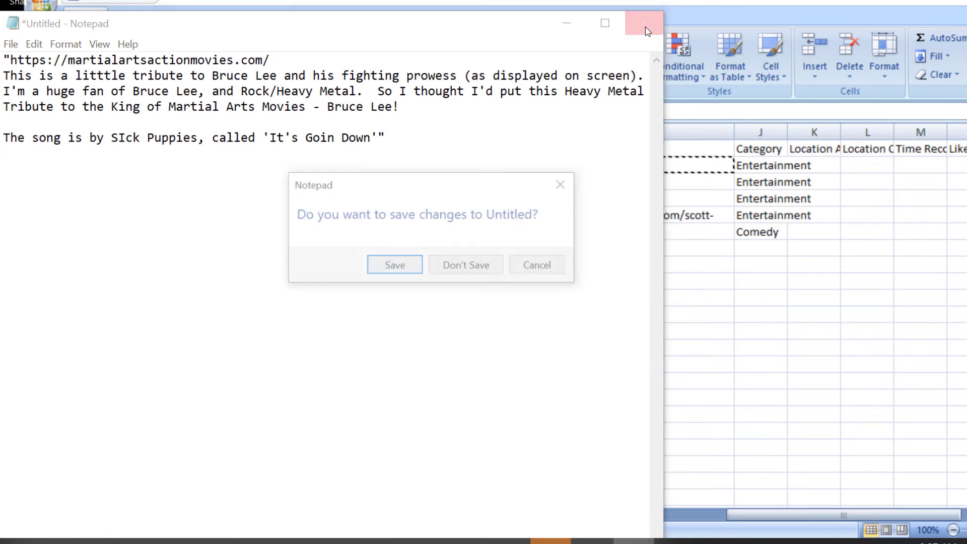
{"action": "left_click", "coordinate": [438, 269]}
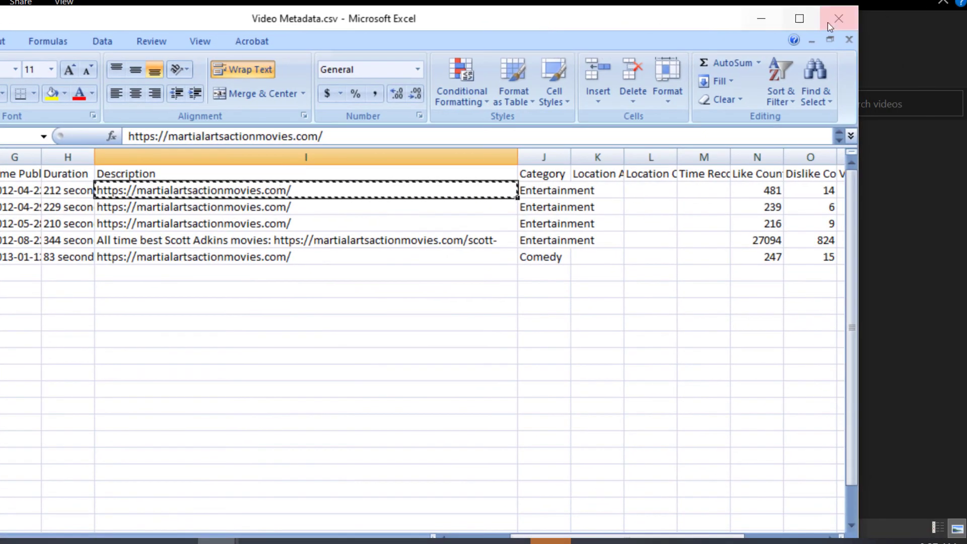
- Close the spreadsheet without saving and look inside the playlists folder
{"action": "left_click", "coordinate": [839, 18]}
{"action": "left_click", "coordinate": [78, 308]}
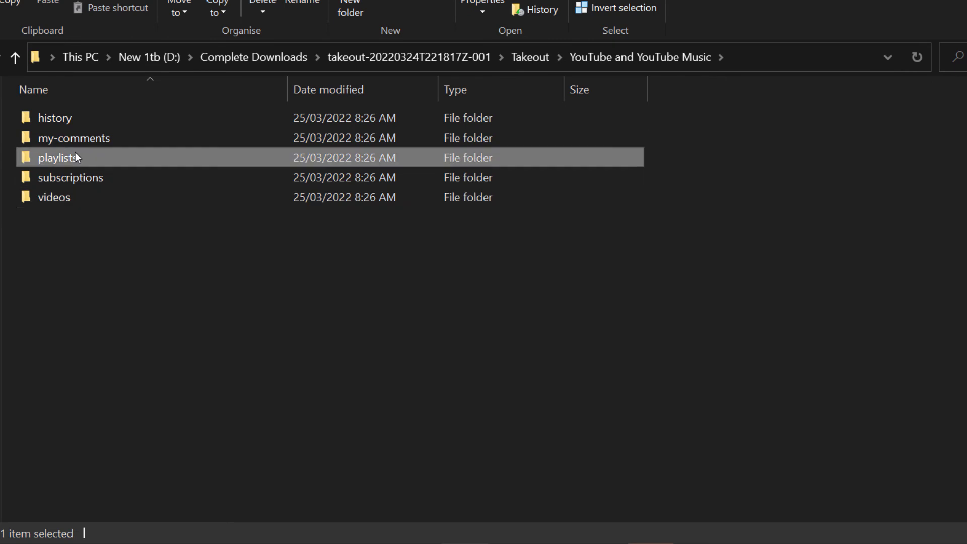
{"action": "double_click", "coordinate": [75, 157]}
{"action": "left_click", "coordinate": [598, 59]}
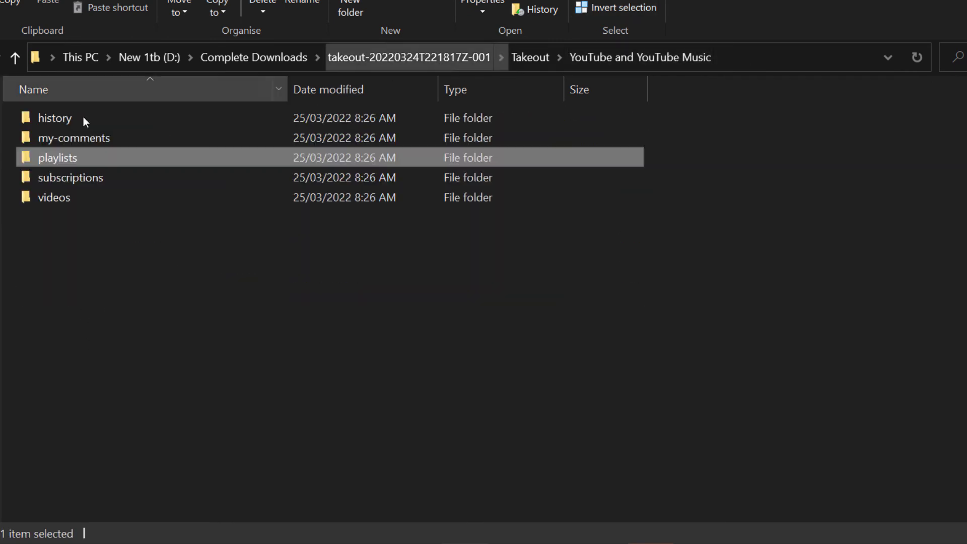
- Look inside the my-comments and subscriptions folders, returning to YouTube and YouTube Music each time
{"action": "double_click", "coordinate": [38, 140]}
{"action": "left_click", "coordinate": [640, 57]}
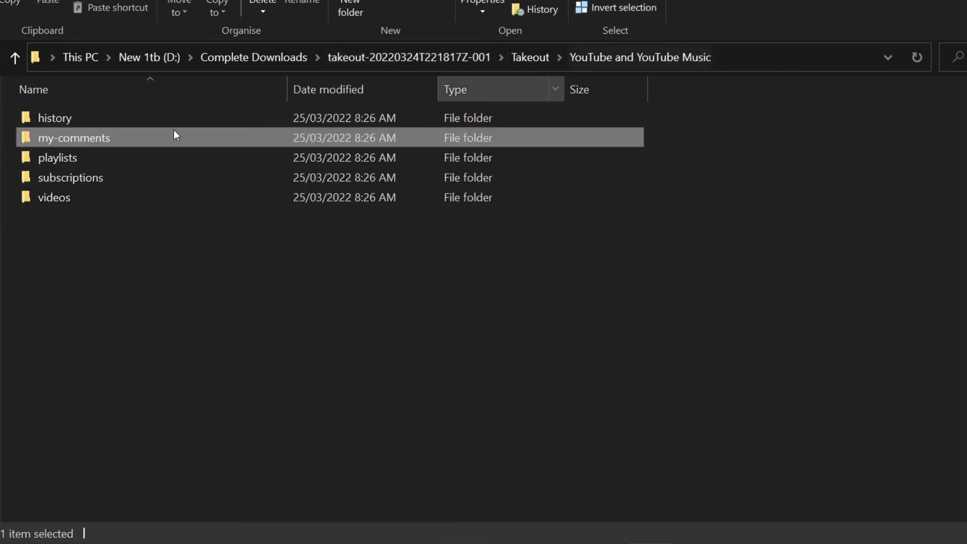
{"action": "double_click", "coordinate": [67, 182]}
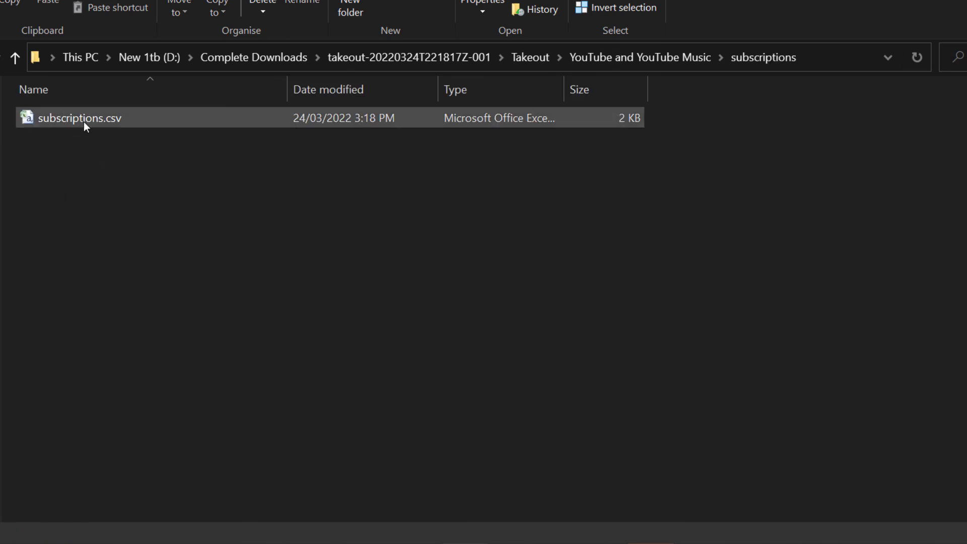
{"action": "left_click", "coordinate": [643, 57]}
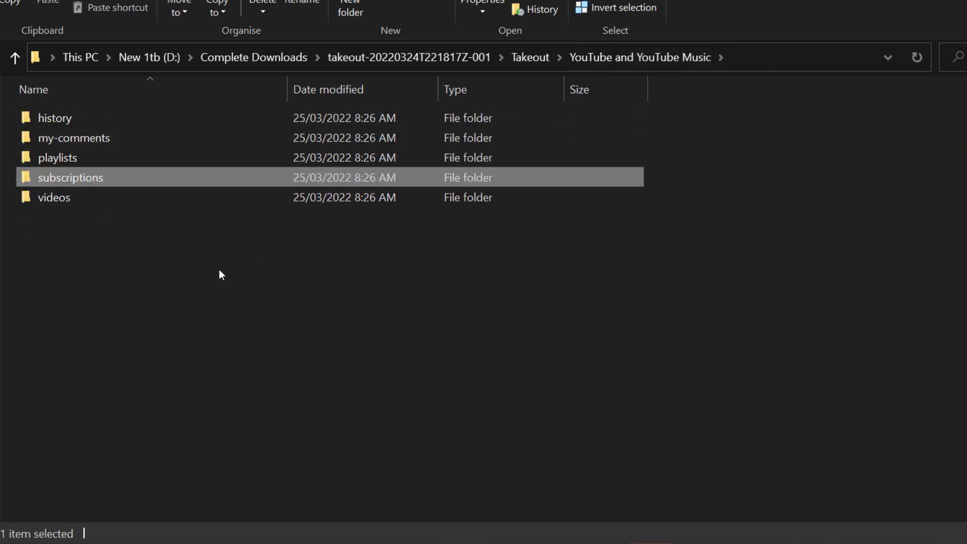